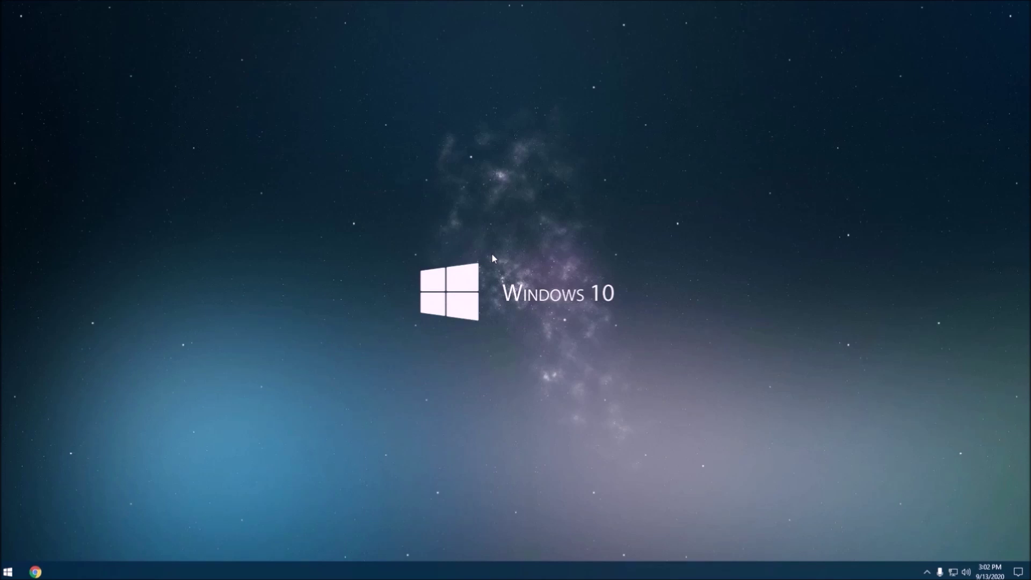
Launch the Camera app by searching 'camera', dismiss its start error, and close it.
{"action": "key", "text": "super"}
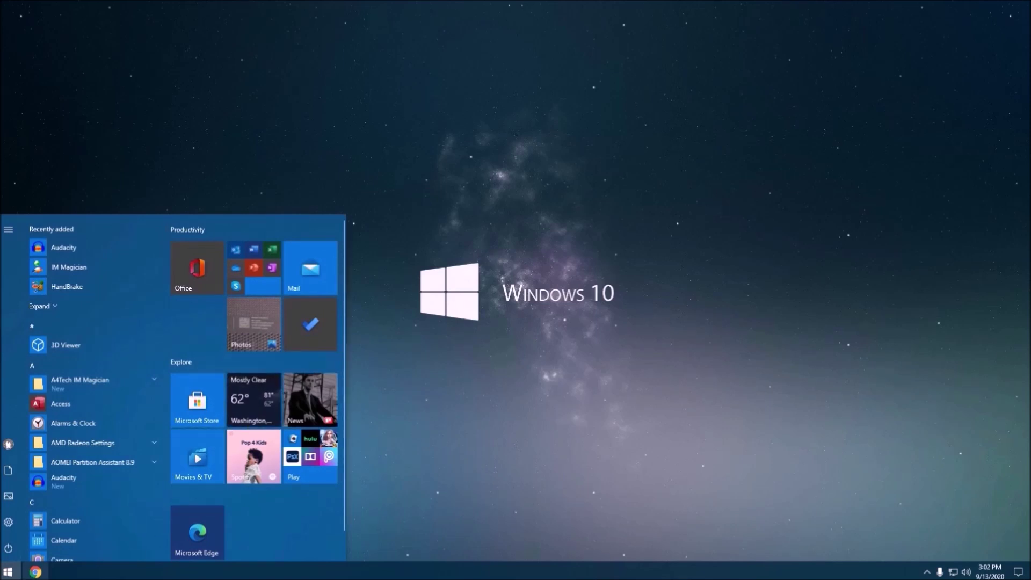
{"action": "left_click", "coordinate": [11, 574]}
{"action": "left_click", "coordinate": [11, 573]}
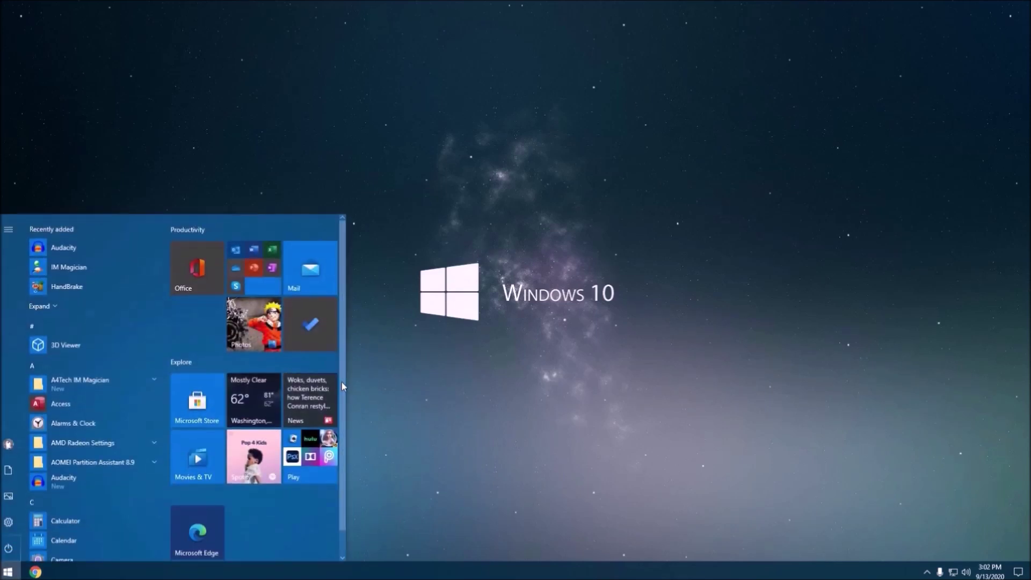
{"action": "type", "text": "camera"}
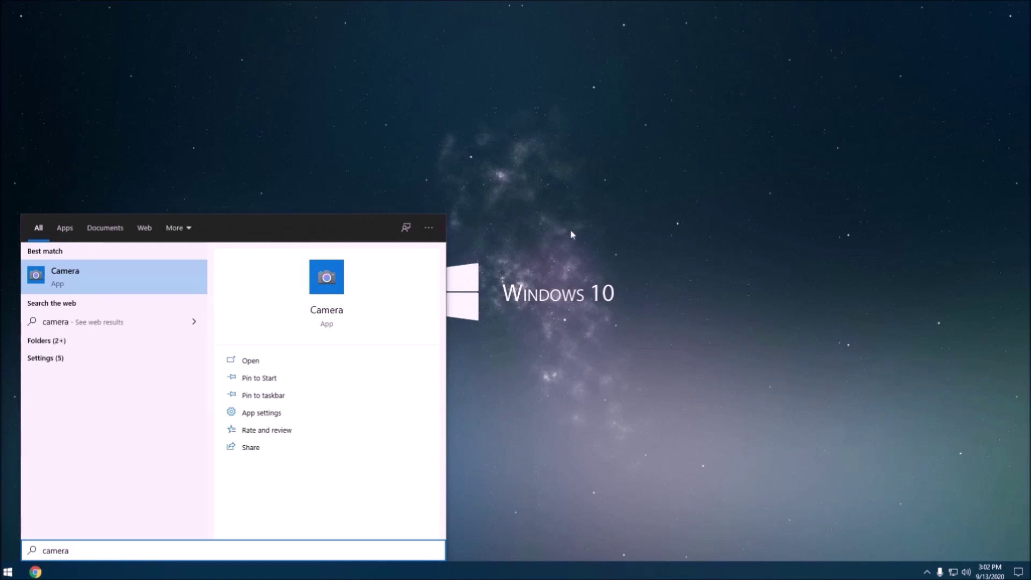
{"action": "key", "text": "Return"}
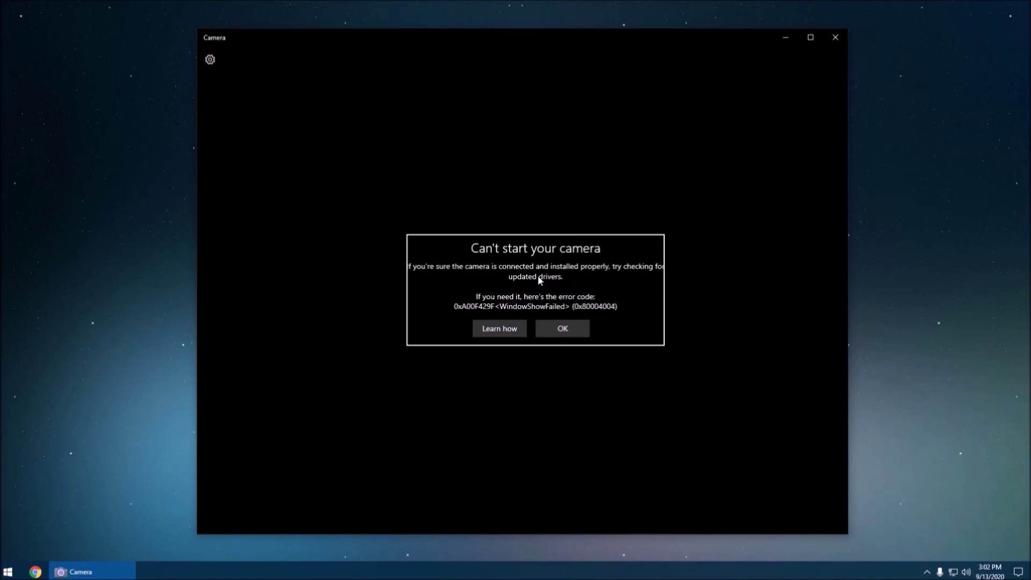
{"action": "left_click", "coordinate": [584, 325]}
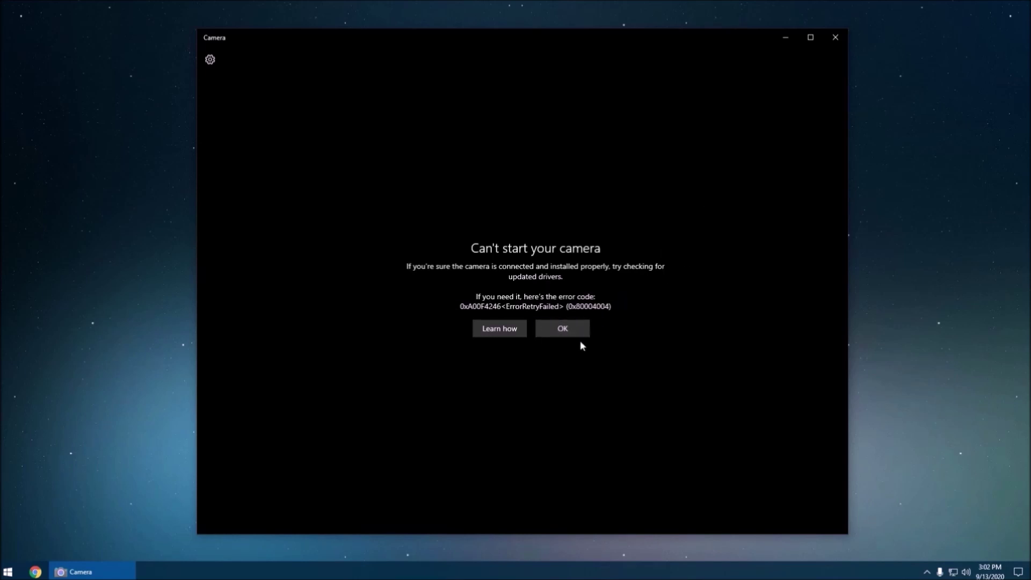
{"action": "left_click", "coordinate": [835, 37]}
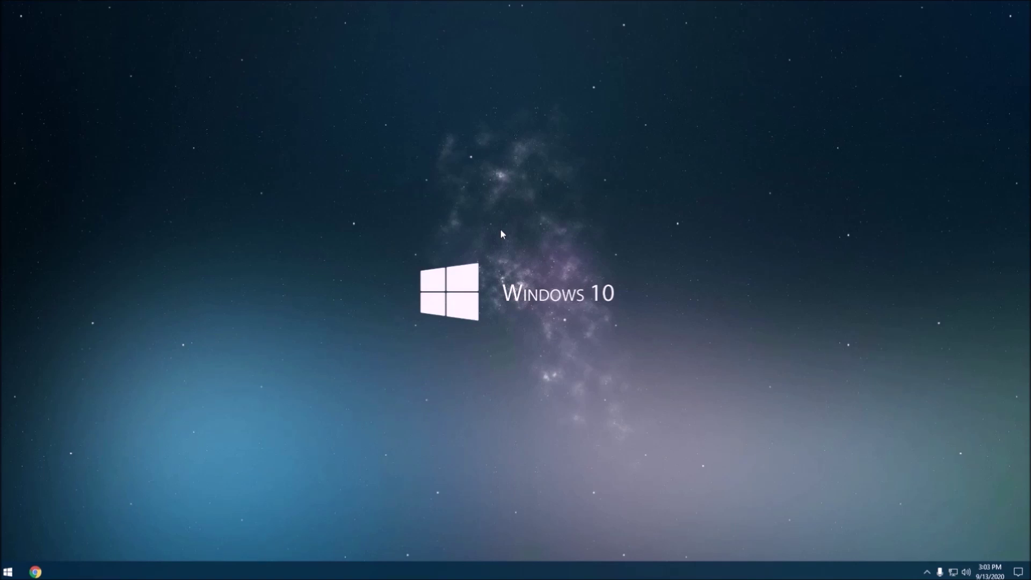
Open Device Manager to confirm the Full HD 1080P PC Camera is listed, then close it.
{"action": "left_click", "coordinate": [8, 571]}
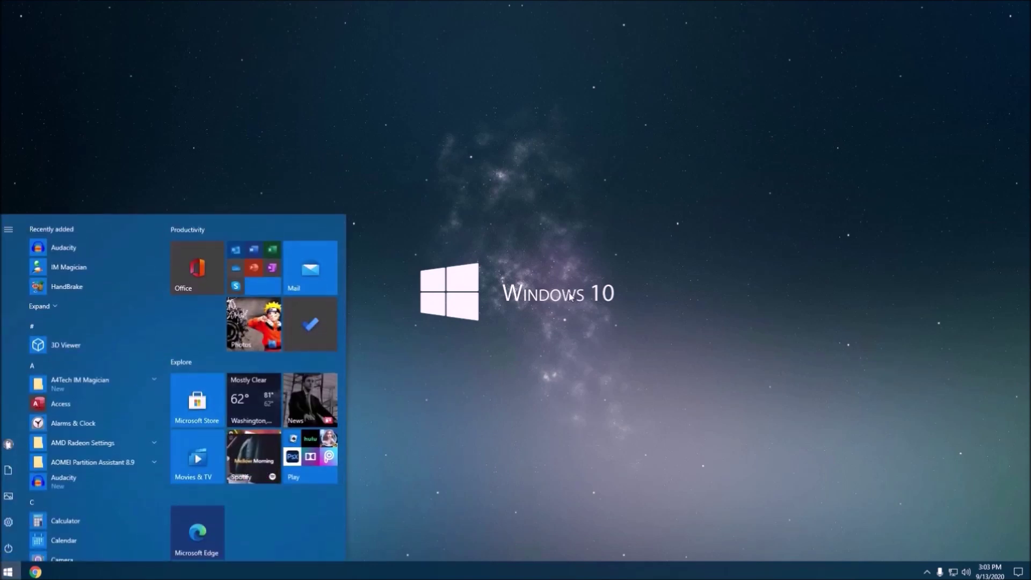
{"action": "type", "text": "devi"}
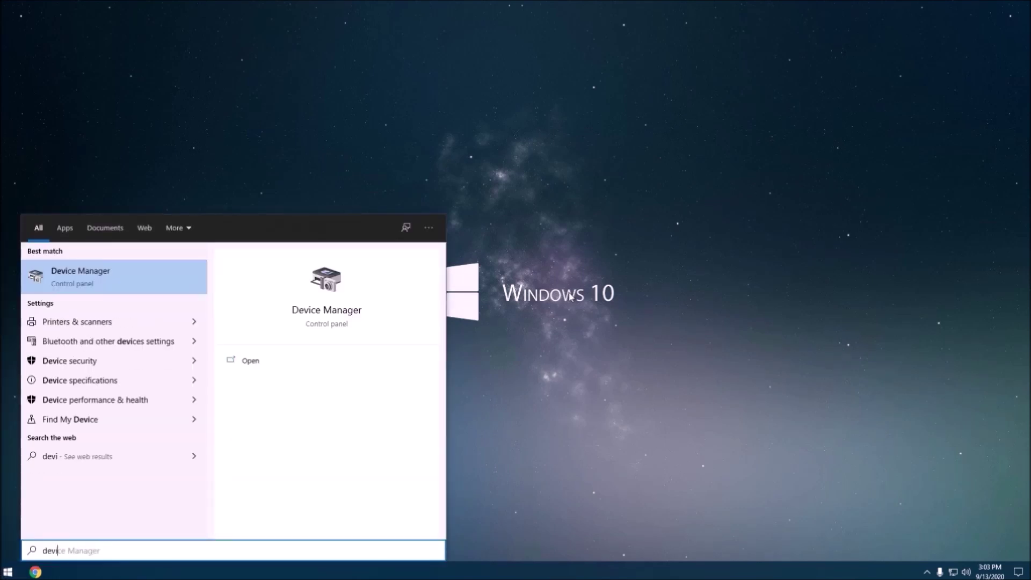
{"action": "key", "text": "Return"}
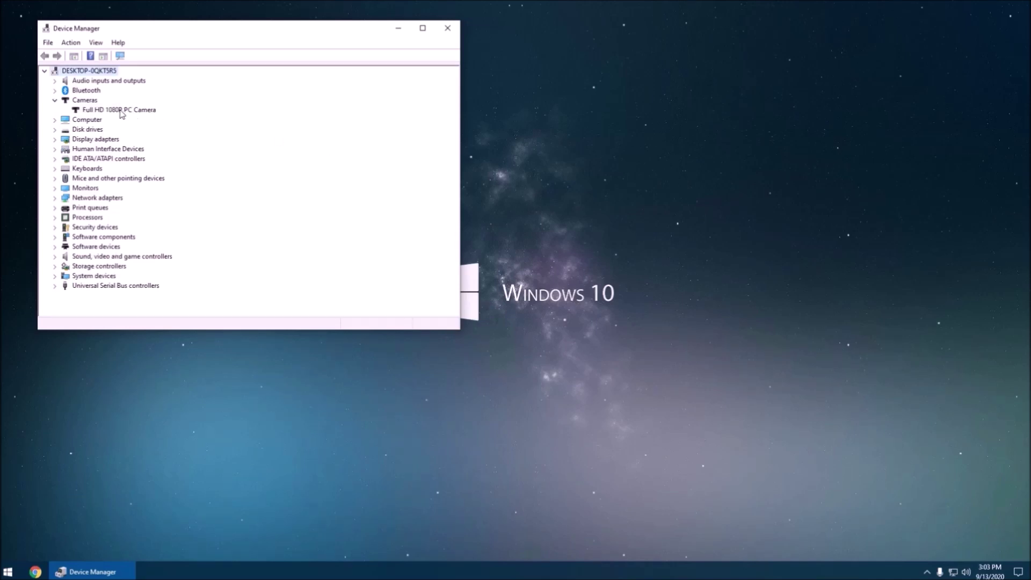
{"action": "left_click", "coordinate": [447, 27]}
Refresh the desktop and launch Google Chrome from the taskbar.
{"action": "right_click", "coordinate": [479, 192]}
{"action": "left_click", "coordinate": [550, 241]}
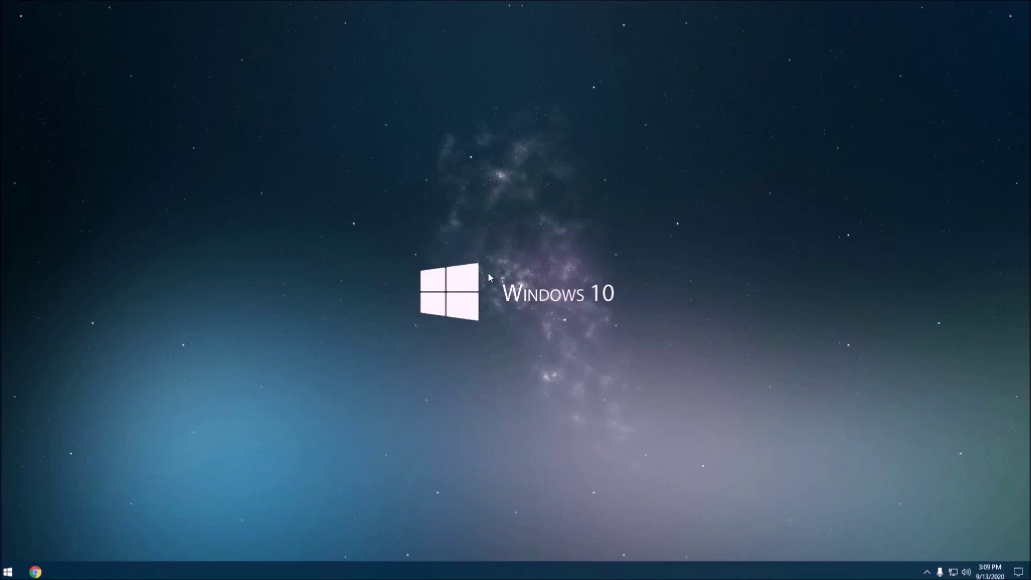
{"action": "left_click", "coordinate": [34, 572]}
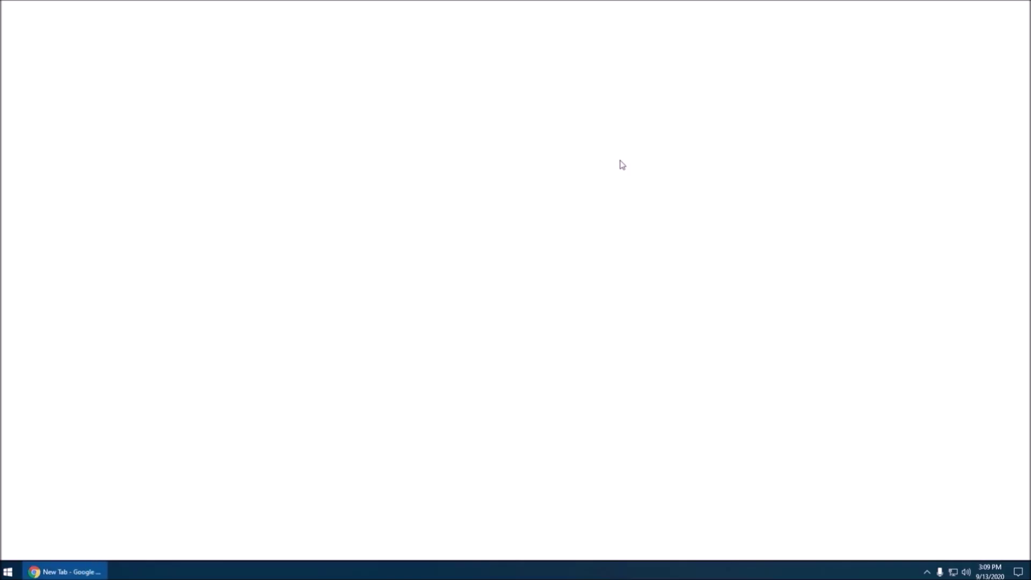
Search webcamtests, check the Full HD 1080P PC Camera test there, then open its Webcam Drivers page.
{"action": "type", "text": "web"}
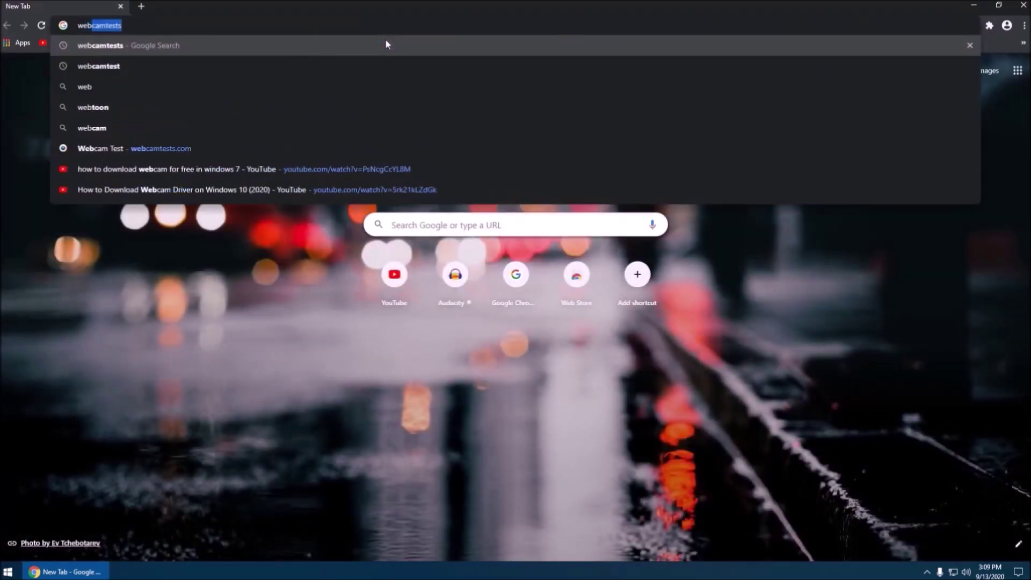
{"action": "left_click", "coordinate": [385, 45]}
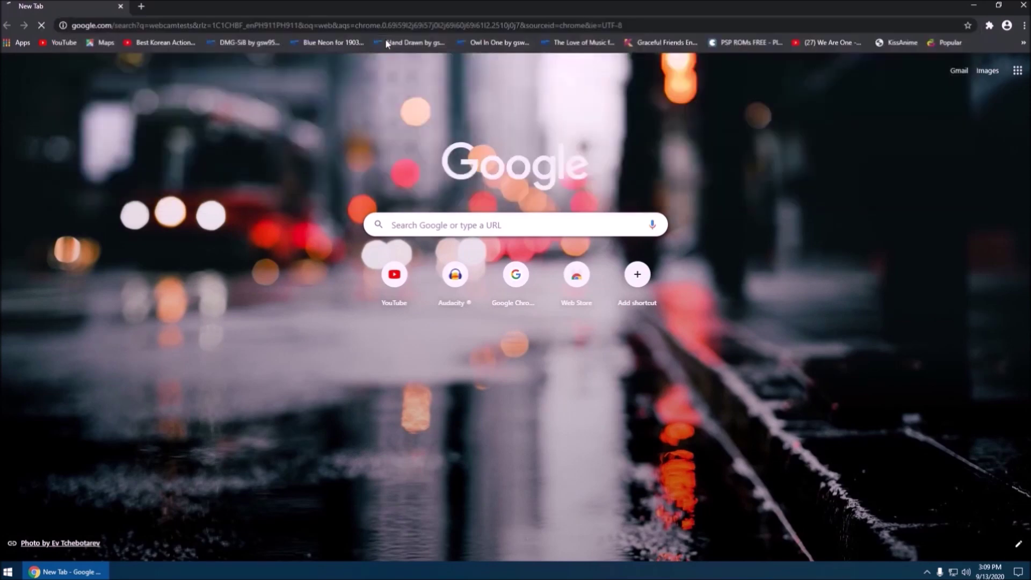
{"action": "left_click", "coordinate": [136, 170]}
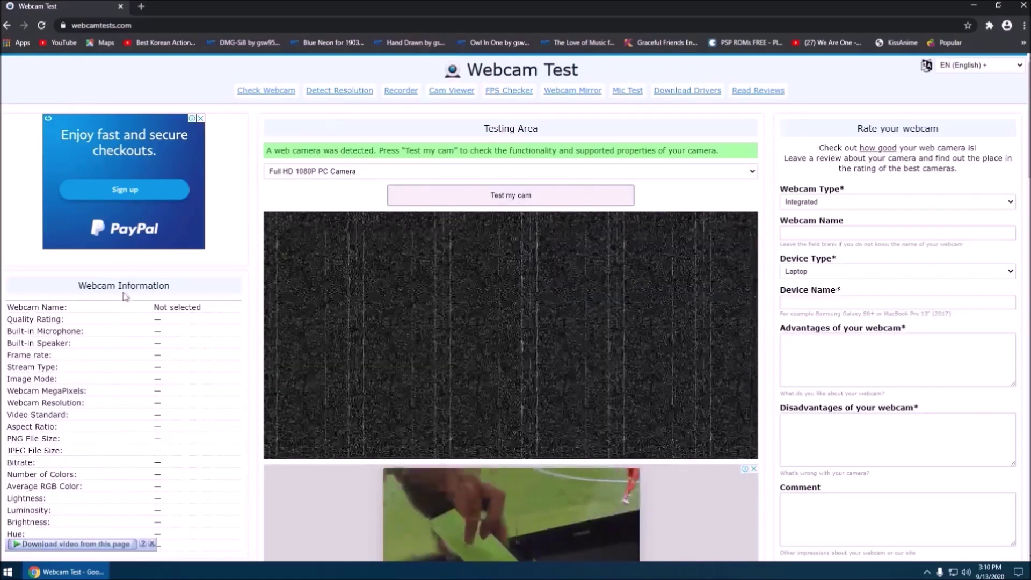
{"action": "scroll", "coordinate": [149, 323], "scroll_direction": "down", "scroll_amount": 2}
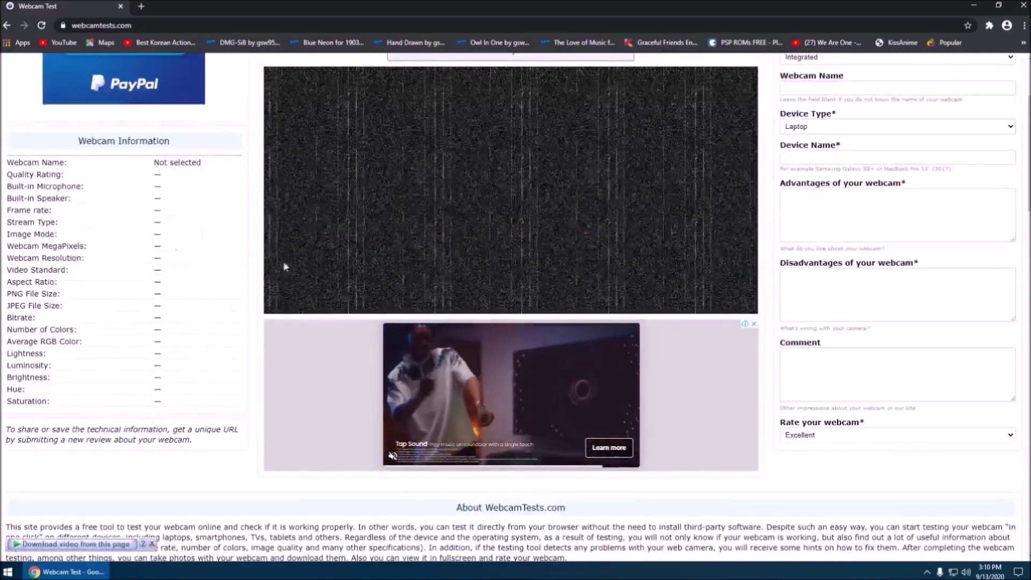
{"action": "scroll", "coordinate": [582, 237], "scroll_direction": "up", "scroll_amount": 3}
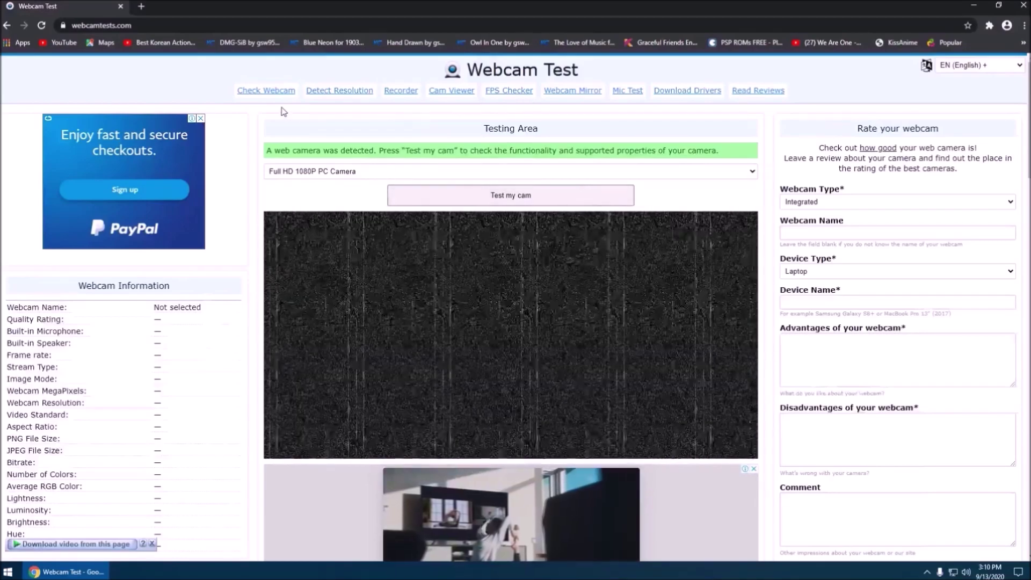
{"action": "left_click", "coordinate": [684, 95]}
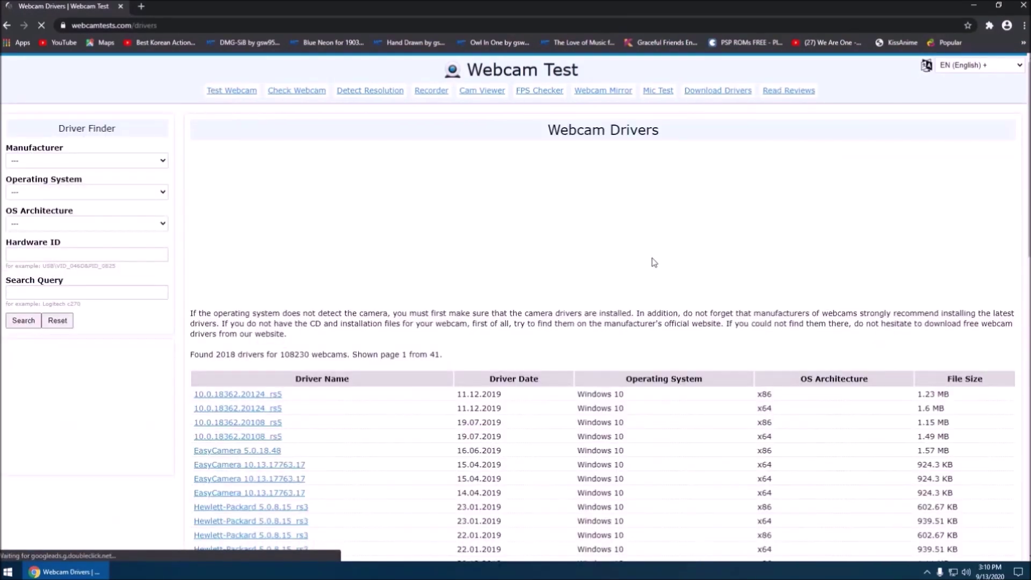
{"action": "scroll", "coordinate": [651, 256], "scroll_direction": "down", "scroll_amount": 1}
{"action": "scroll", "coordinate": [601, 306], "scroll_direction": "down", "scroll_amount": 9}
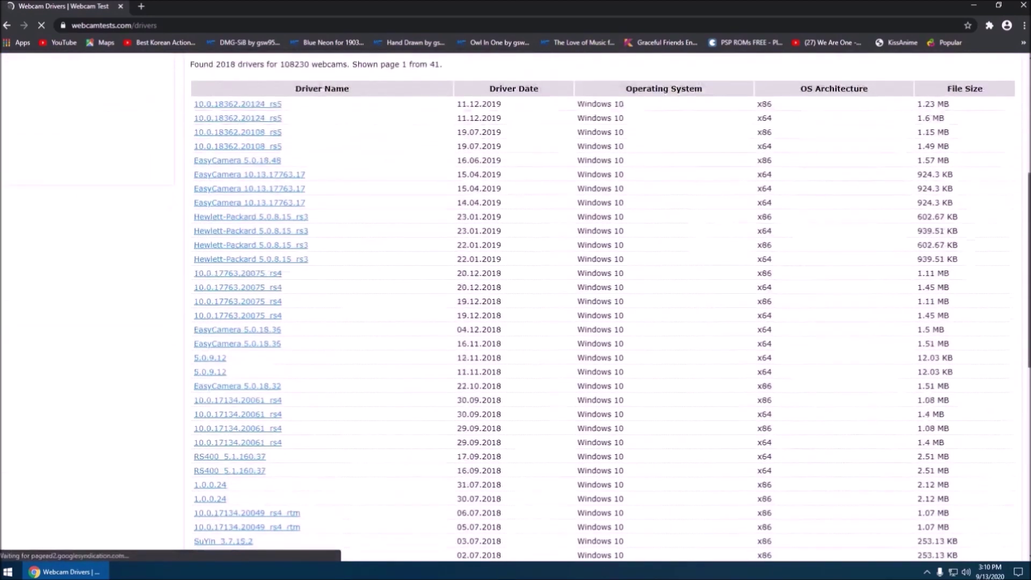
{"action": "scroll", "coordinate": [750, 294], "scroll_direction": "down", "scroll_amount": 3}
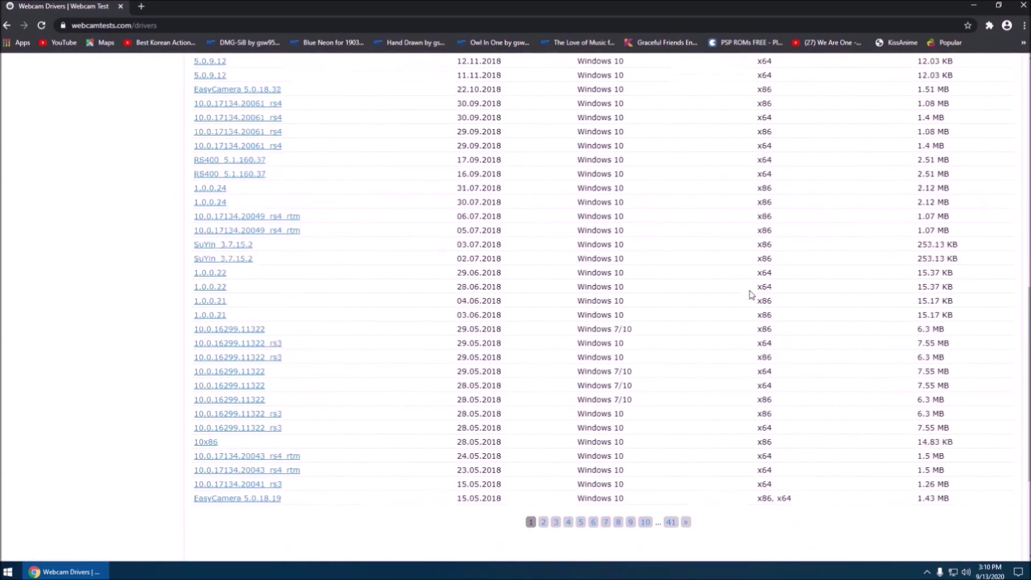
{"action": "scroll", "coordinate": [750, 295], "scroll_direction": "up", "scroll_amount": 9}
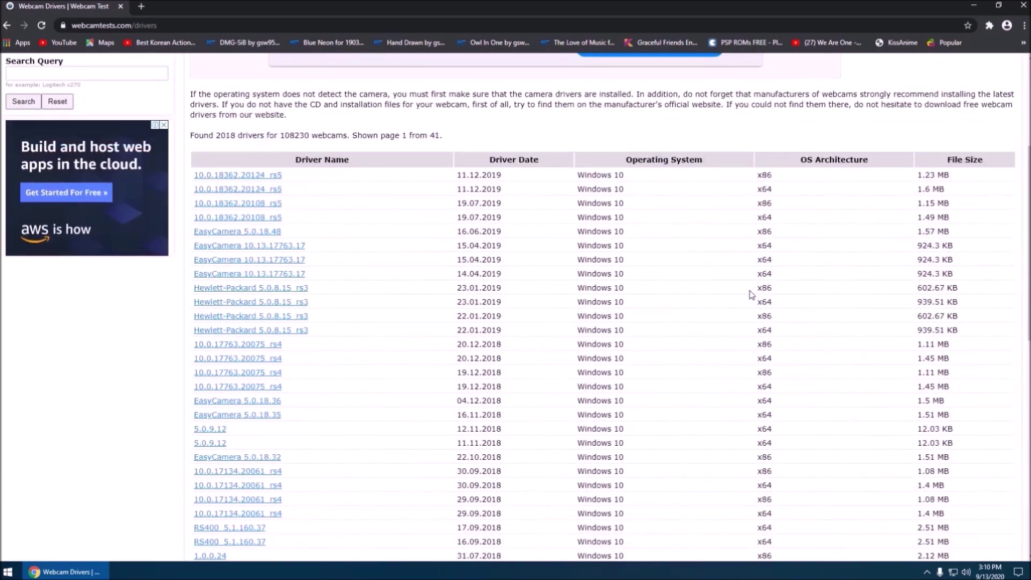
{"action": "scroll", "coordinate": [750, 295], "scroll_direction": "up", "scroll_amount": 4}
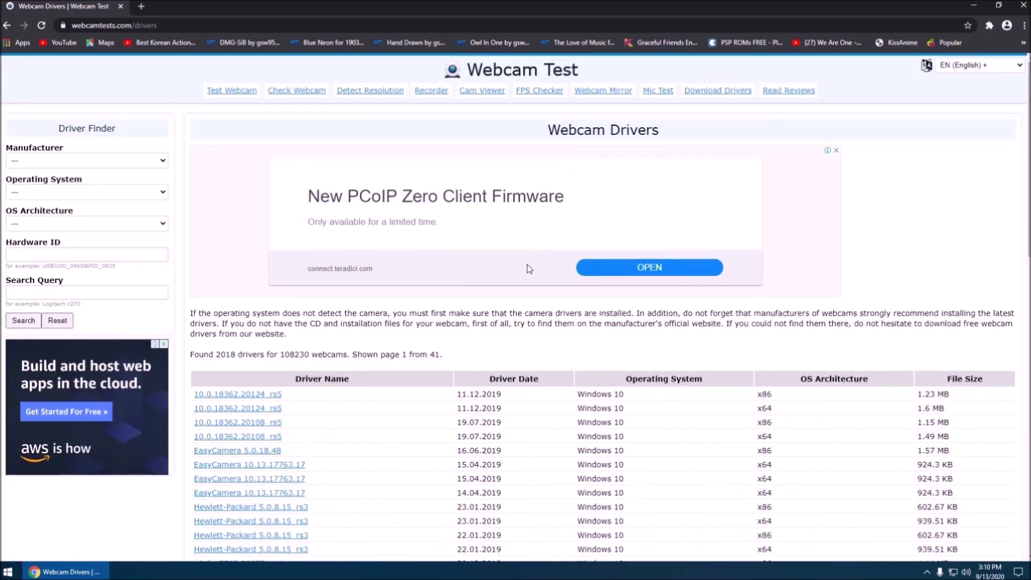
{"action": "scroll", "coordinate": [529, 268], "scroll_direction": "down", "scroll_amount": 3}
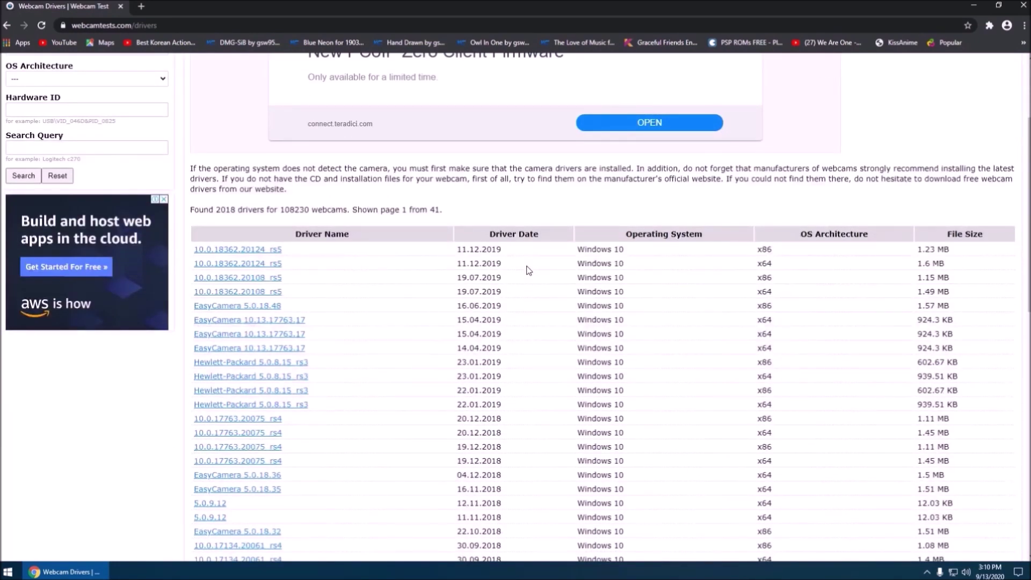
{"action": "scroll", "coordinate": [548, 319], "scroll_direction": "down", "scroll_amount": 3}
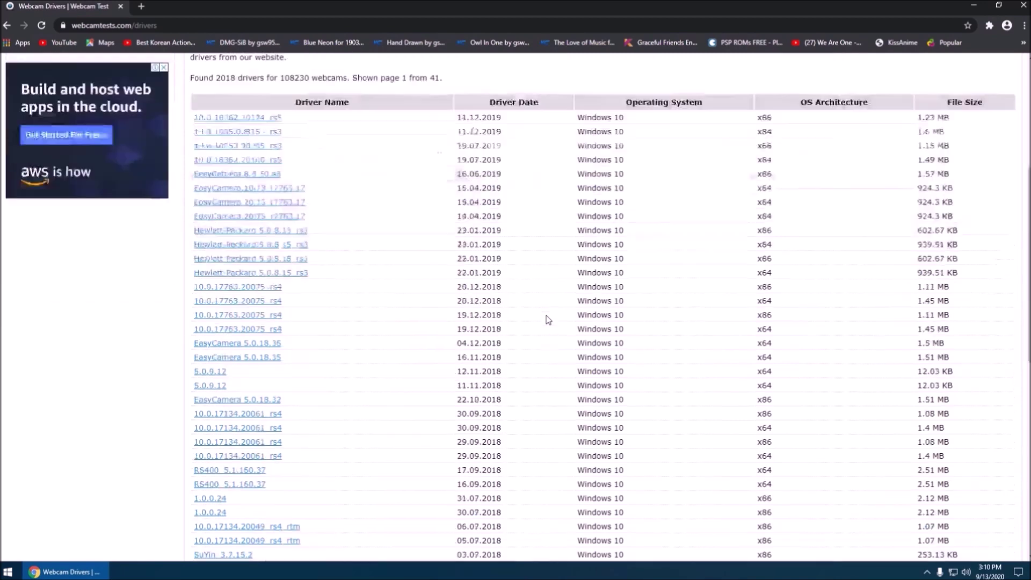
{"action": "scroll", "coordinate": [548, 319], "scroll_direction": "up", "scroll_amount": 6}
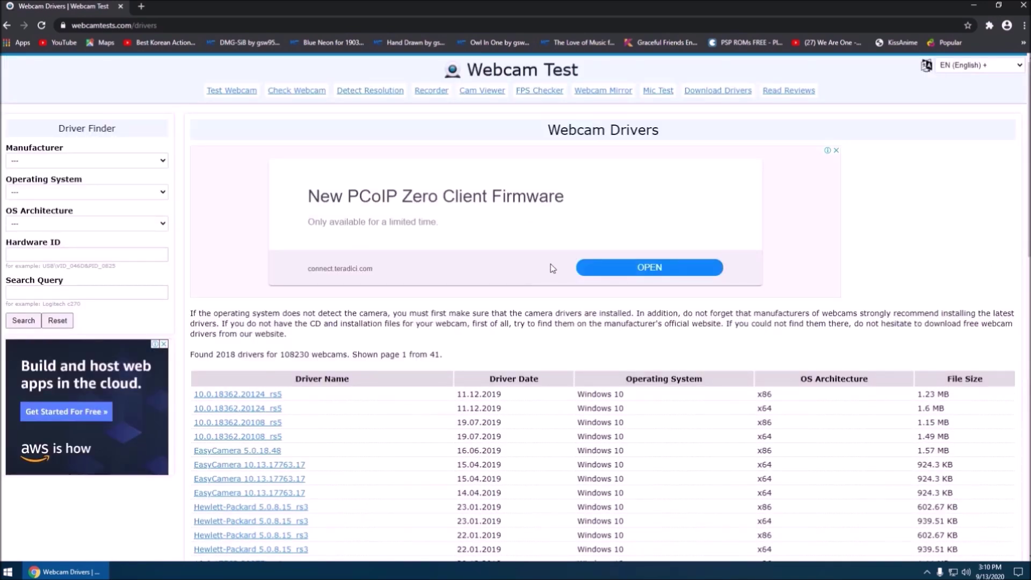
{"action": "scroll", "coordinate": [524, 308], "scroll_direction": "down", "scroll_amount": 3}
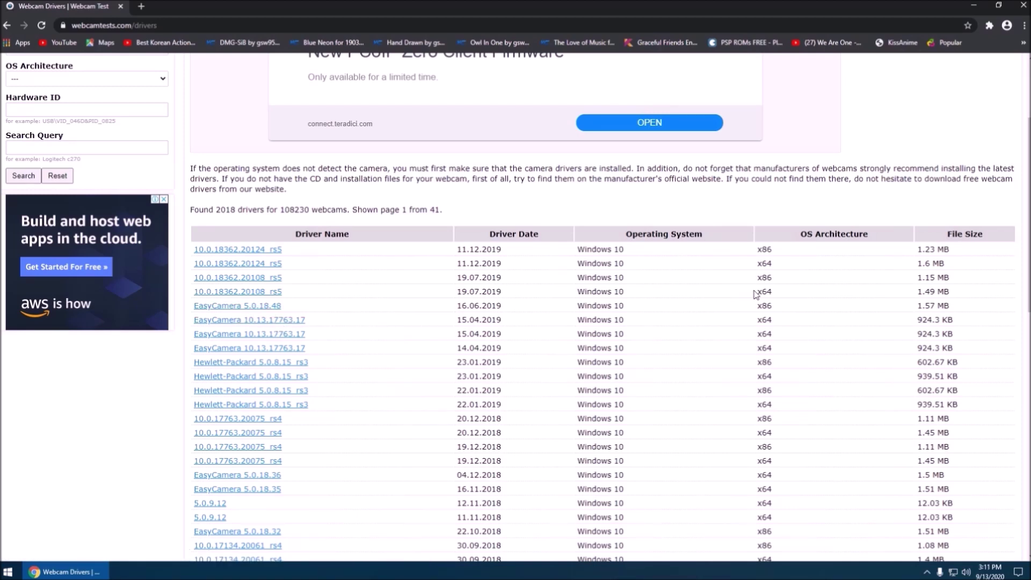
{"action": "mouse_move", "coordinate": [760, 291]}
{"action": "left_mouse_down"}
{"action": "mouse_move", "coordinate": [773, 291]}
{"action": "mouse_move", "coordinate": [758, 291]}
{"action": "left_mouse_up"}
{"action": "left_click", "coordinate": [771, 291]}
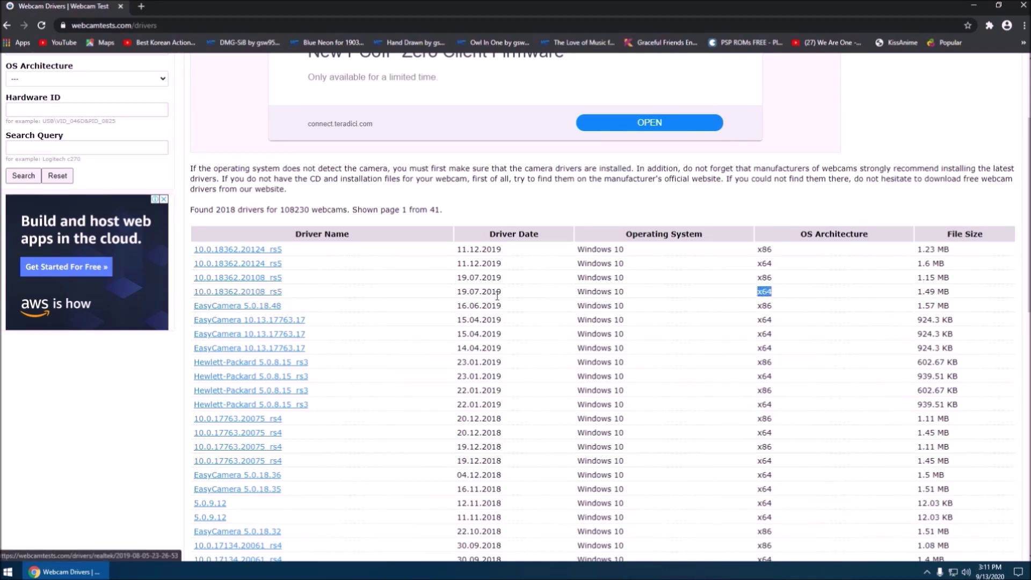
{"action": "left_click", "coordinate": [292, 295]}
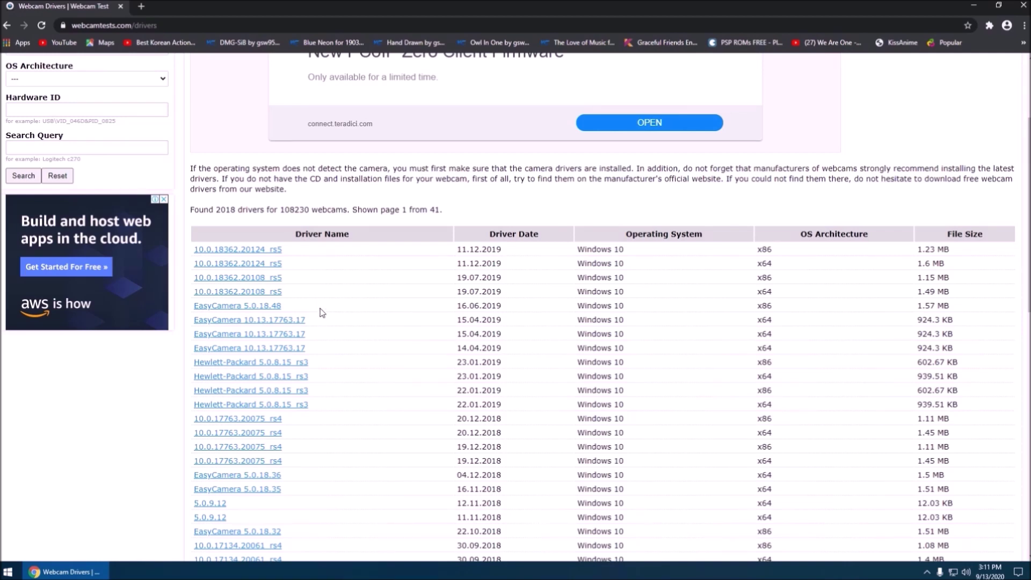
{"action": "scroll", "coordinate": [406, 320], "scroll_direction": "down", "scroll_amount": 3}
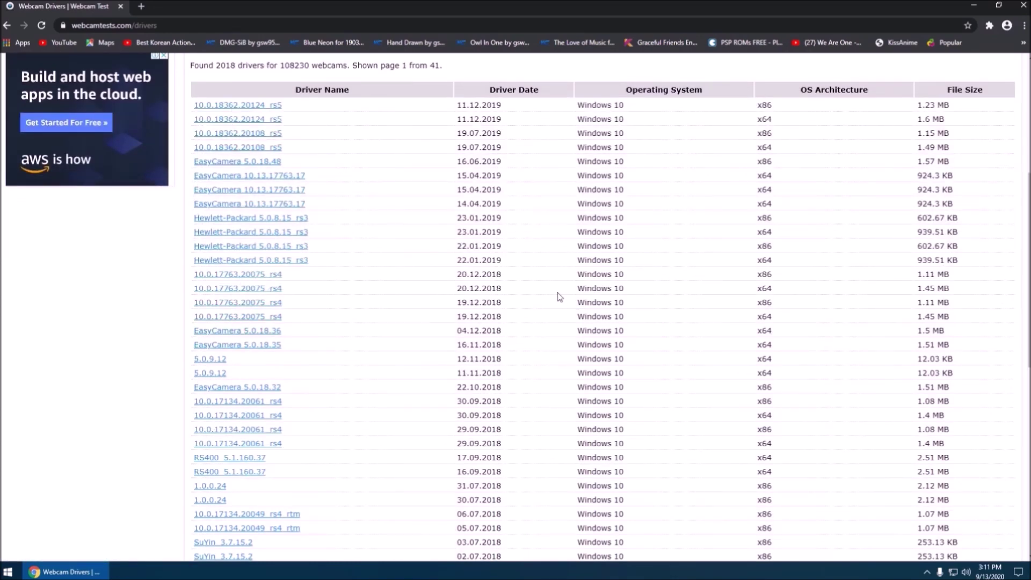
{"action": "scroll", "coordinate": [559, 295], "scroll_direction": "up", "scroll_amount": 6}
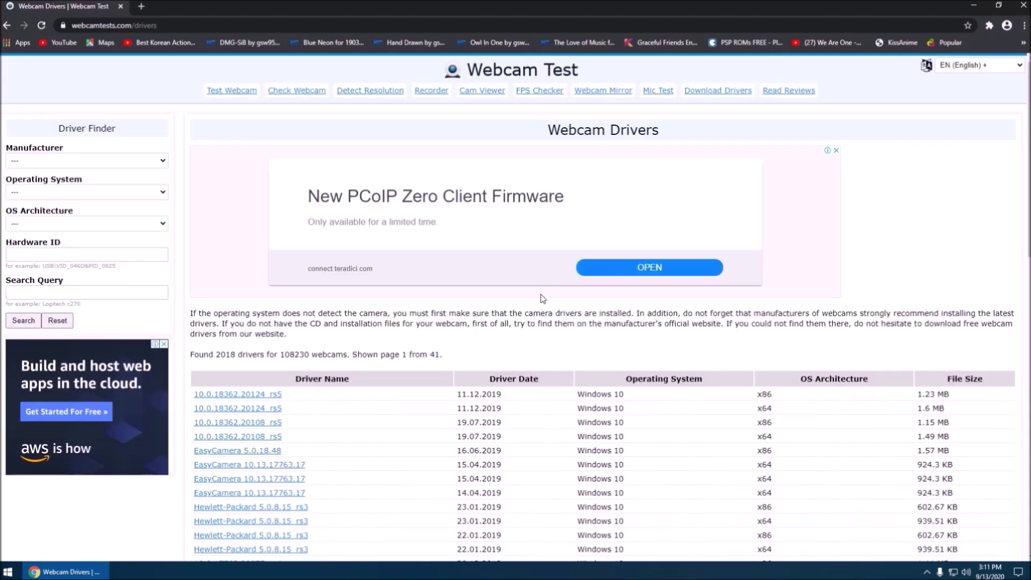
{"action": "scroll", "coordinate": [543, 301], "scroll_direction": "down", "scroll_amount": 13}
{"action": "scroll", "coordinate": [543, 298], "scroll_direction": "up", "scroll_amount": 12}
{"action": "scroll", "coordinate": [639, 341], "scroll_direction": "down", "scroll_amount": 3}
{"action": "scroll", "coordinate": [473, 290], "scroll_direction": "down", "scroll_amount": 3}
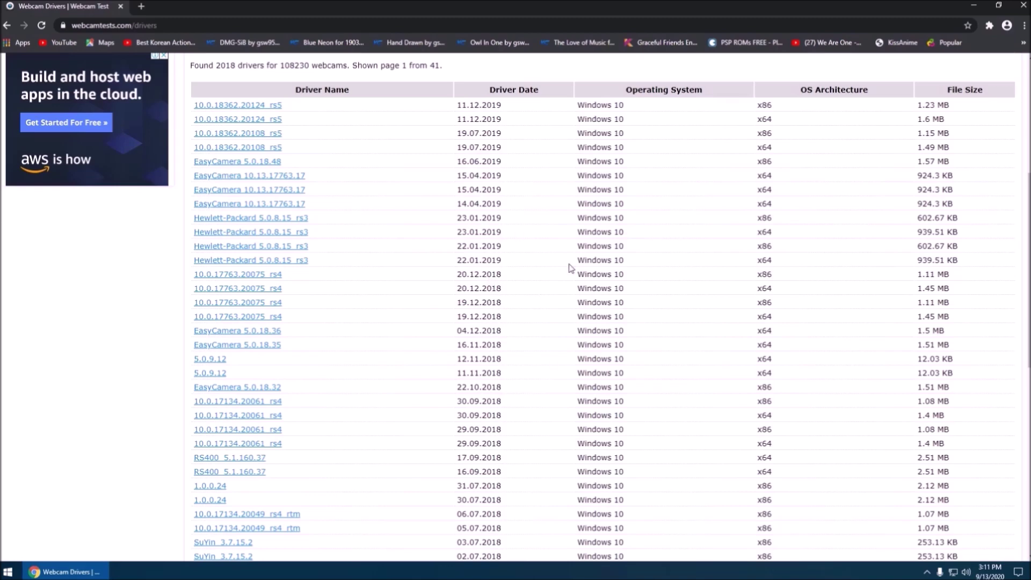
{"action": "scroll", "coordinate": [563, 299], "scroll_direction": "up", "scroll_amount": 6}
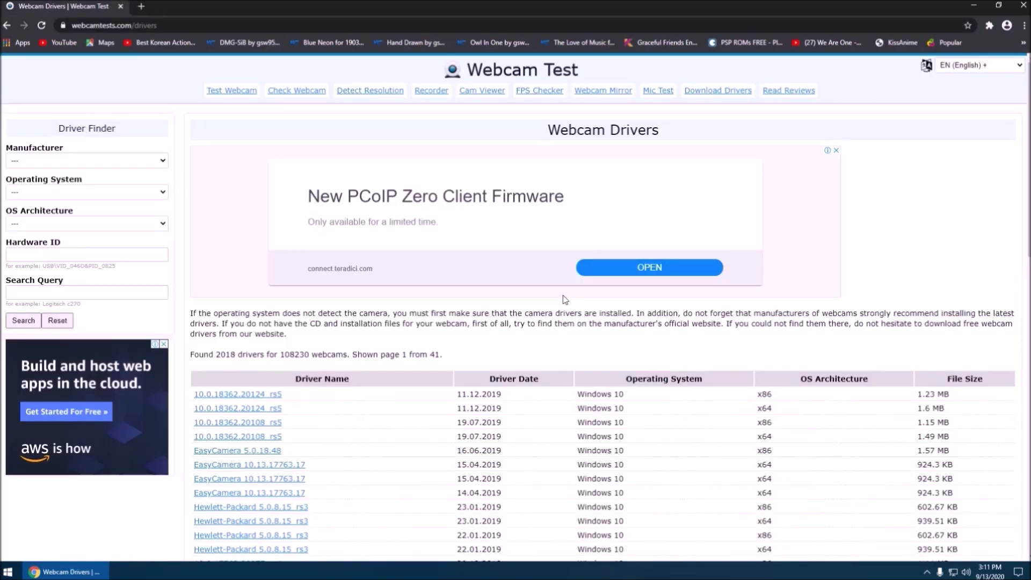
Search 'a4tech webcam driver' and open A4Tech's Web Camera driver download result in a new tab.
{"action": "key", "text": "ctrl+t"}
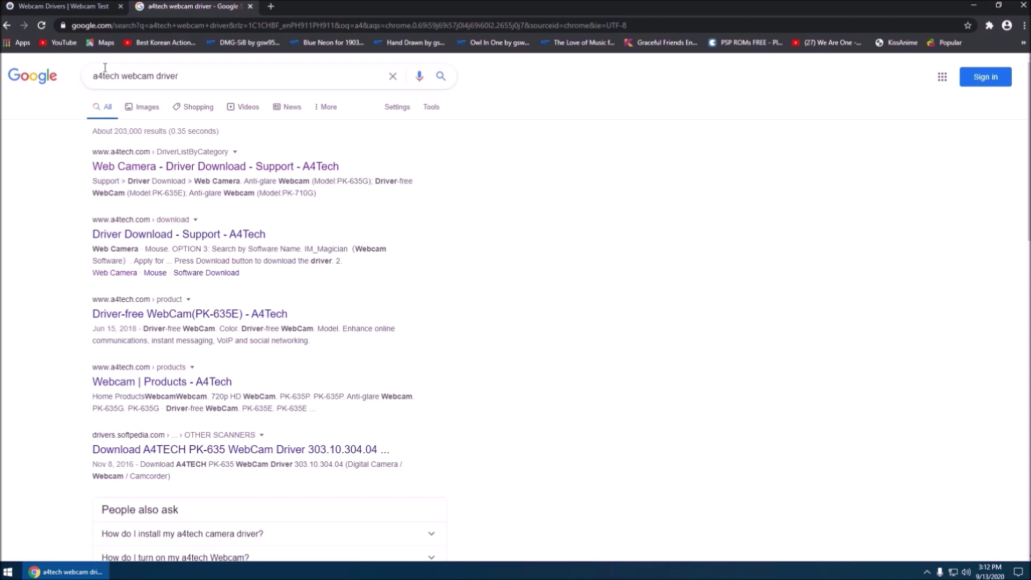
{"action": "right_click", "coordinate": [200, 165]}
{"action": "left_click", "coordinate": [230, 173]}
{"action": "left_click", "coordinate": [334, 11]}
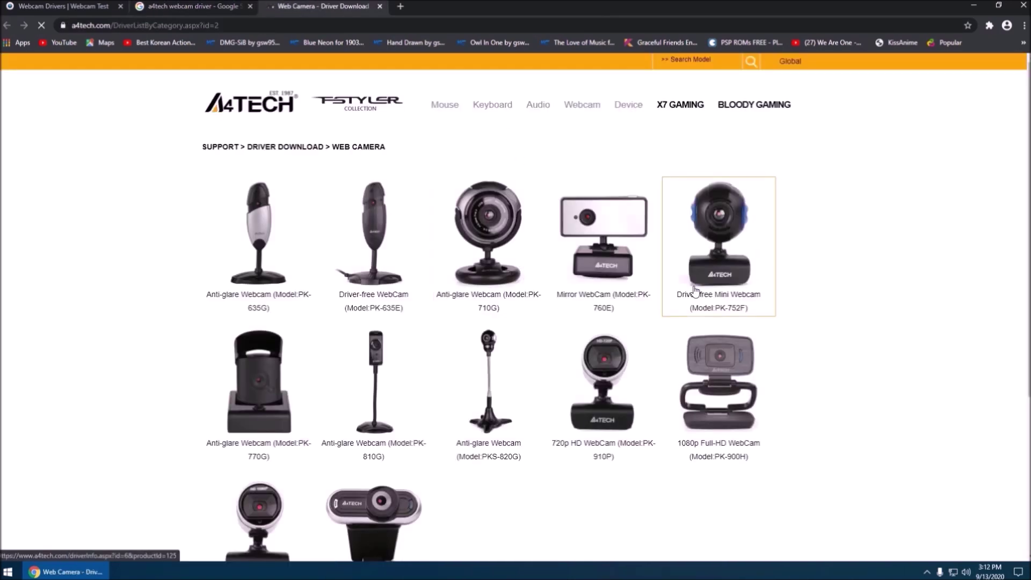
Open the driver page for the 1080p Full-HD WebCam PK-910H from A4Tech's webcam list.
{"action": "scroll", "coordinate": [694, 292], "scroll_direction": "down", "scroll_amount": 3}
{"action": "scroll", "coordinate": [871, 324], "scroll_direction": "down", "scroll_amount": 3}
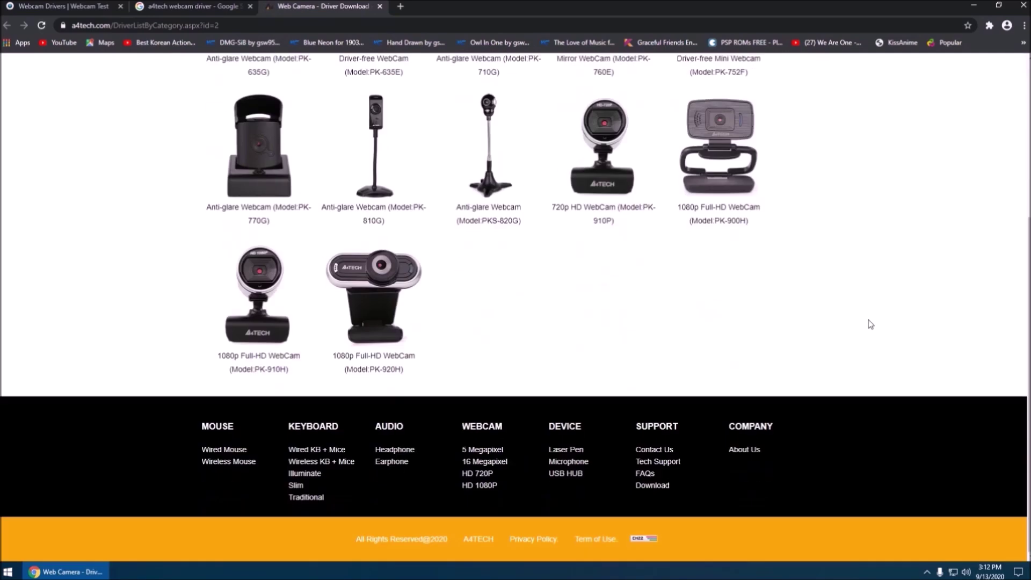
{"action": "left_click", "coordinate": [250, 304]}
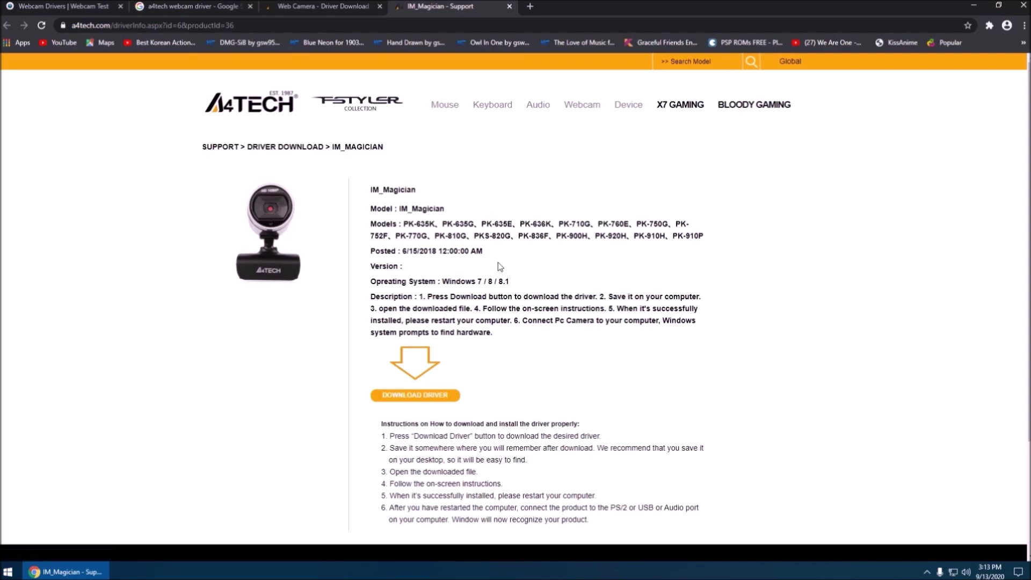
Minimize Chrome, refresh the desktop, then return to the IM_Magician driver page.
{"action": "left_click", "coordinate": [974, 5]}
{"action": "right_click", "coordinate": [570, 180]}
{"action": "left_click", "coordinate": [600, 227]}
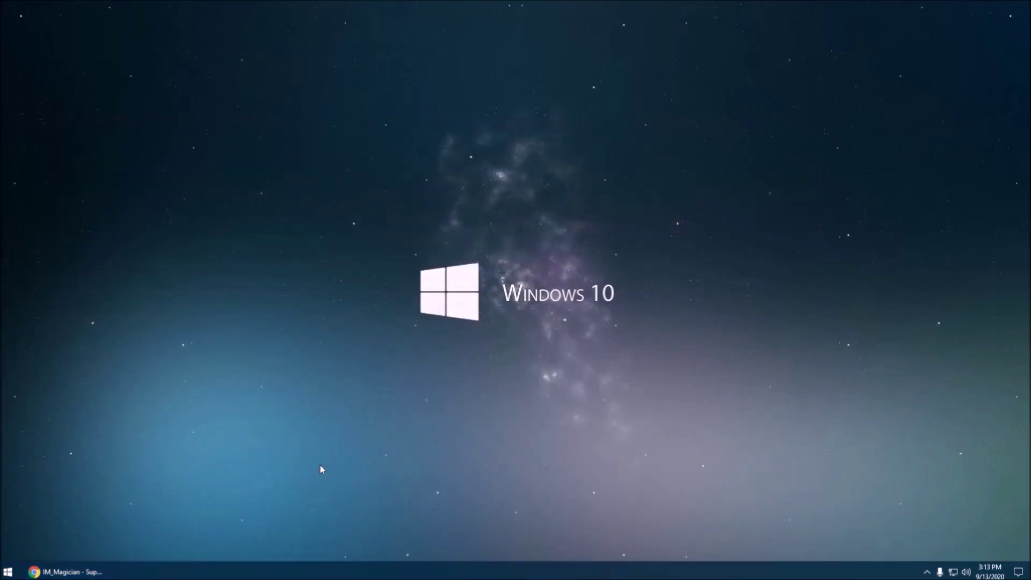
{"action": "key", "text": "super"}
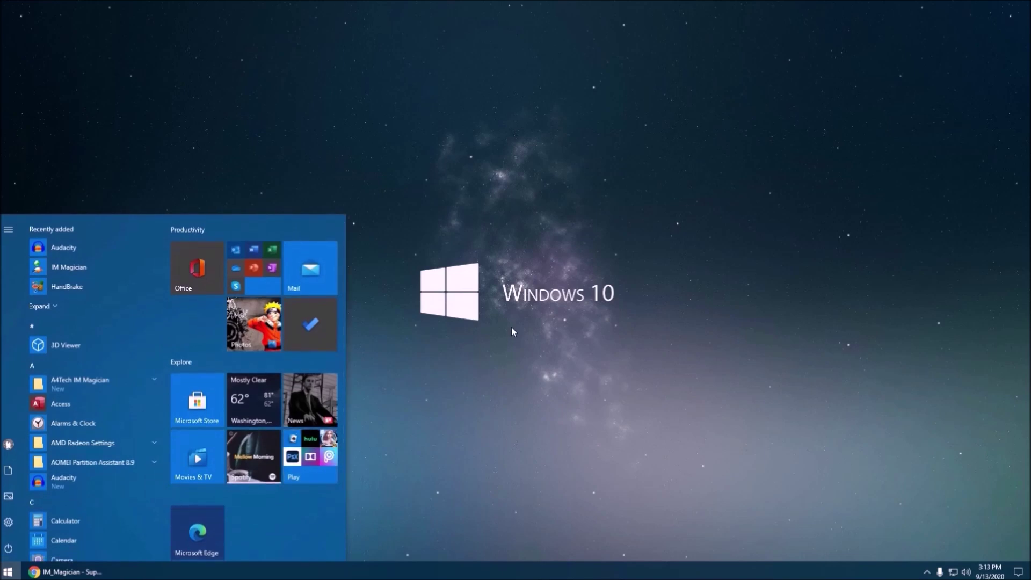
{"action": "key", "text": "Escape"}
{"action": "key", "text": "alt+Tab"}
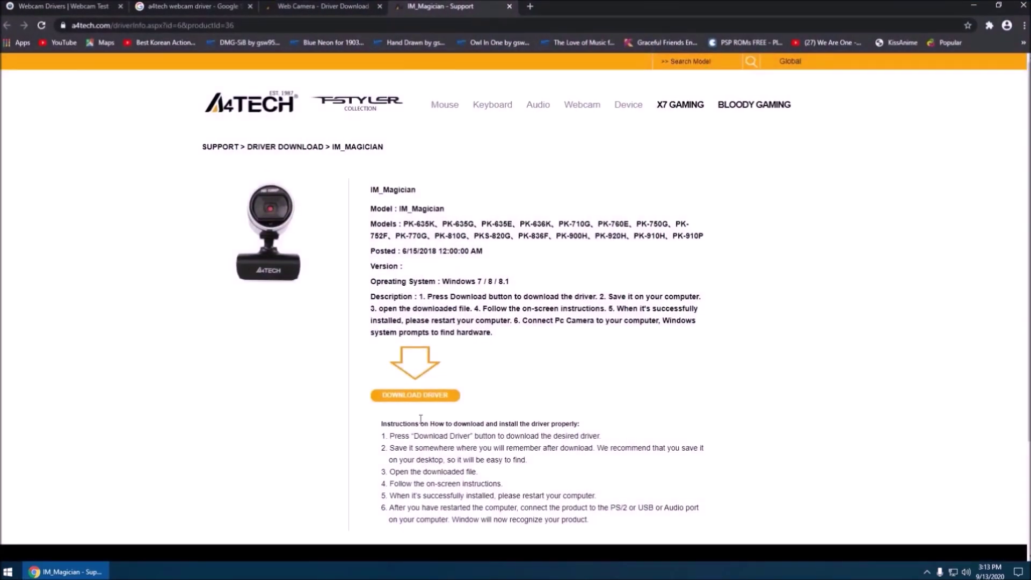